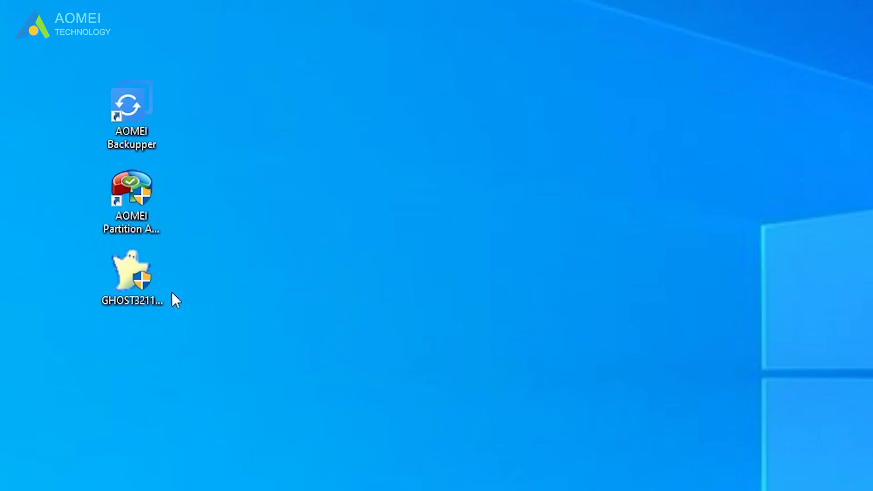
Launch Ghost32 and start a Local > Partition > To Image operation.
{"action": "double_click", "coordinate": [137, 271]}
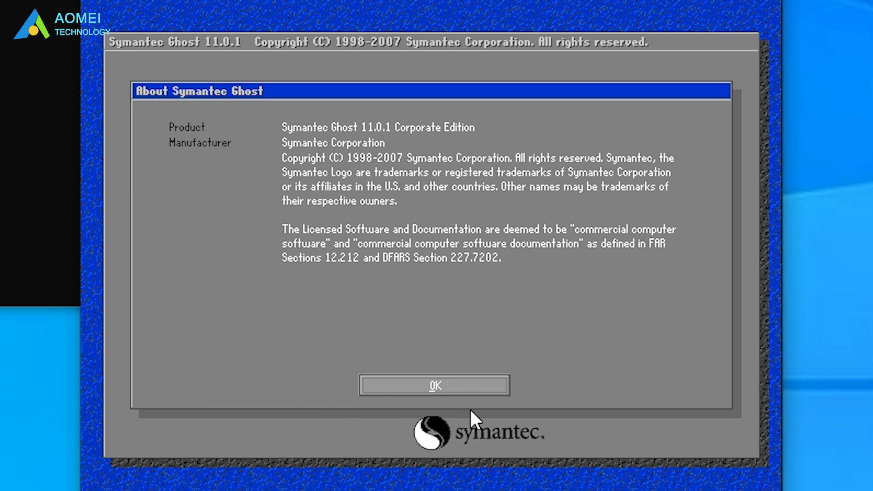
{"action": "left_click", "coordinate": [484, 387]}
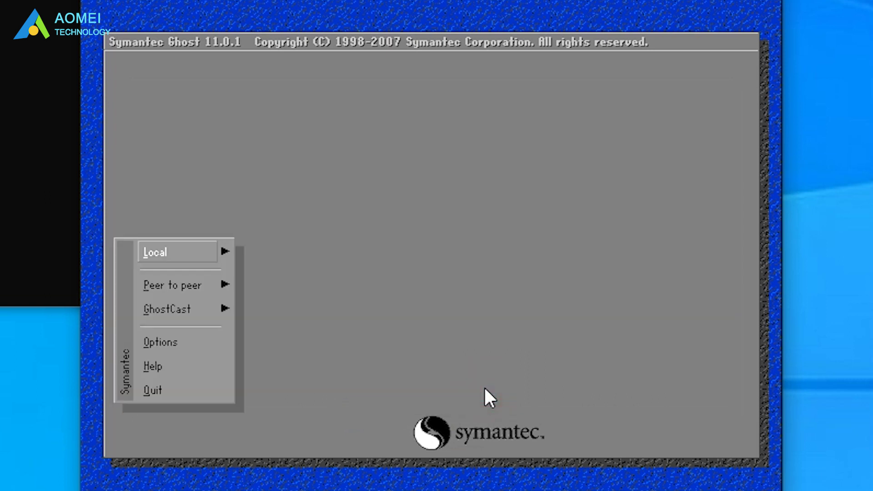
{"action": "left_click", "coordinate": [186, 249]}
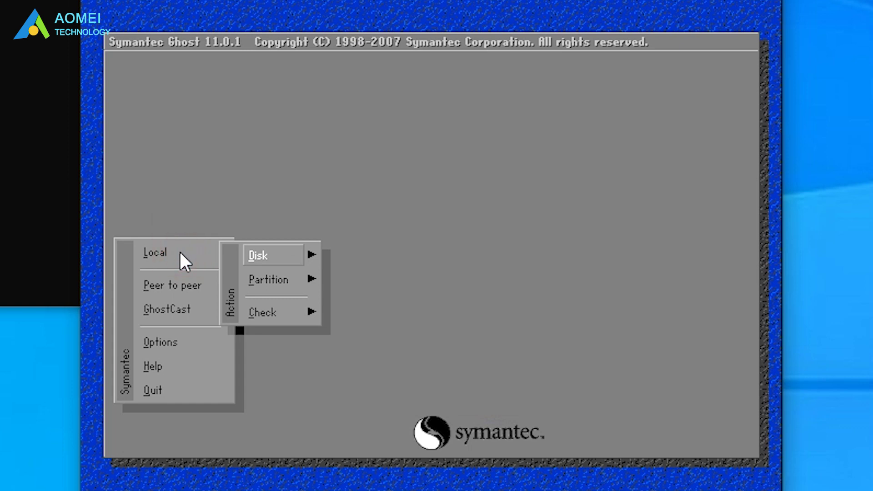
{"action": "left_click", "coordinate": [287, 283]}
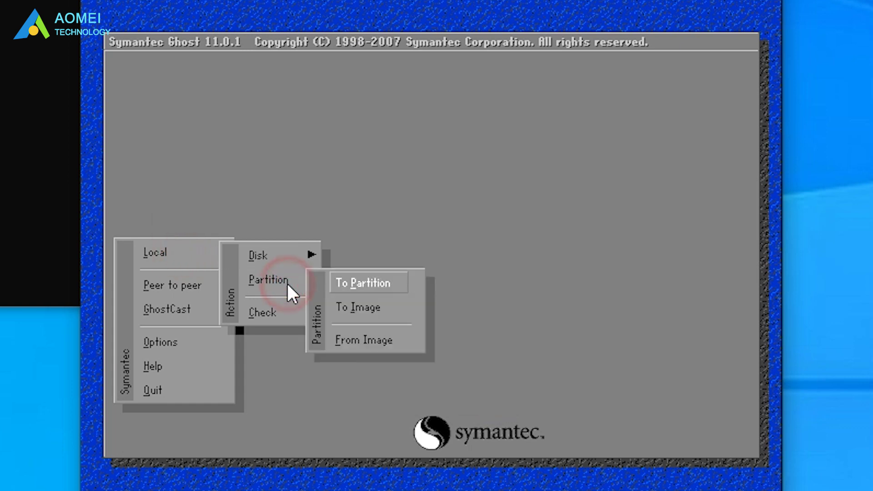
{"action": "left_click", "coordinate": [359, 310]}
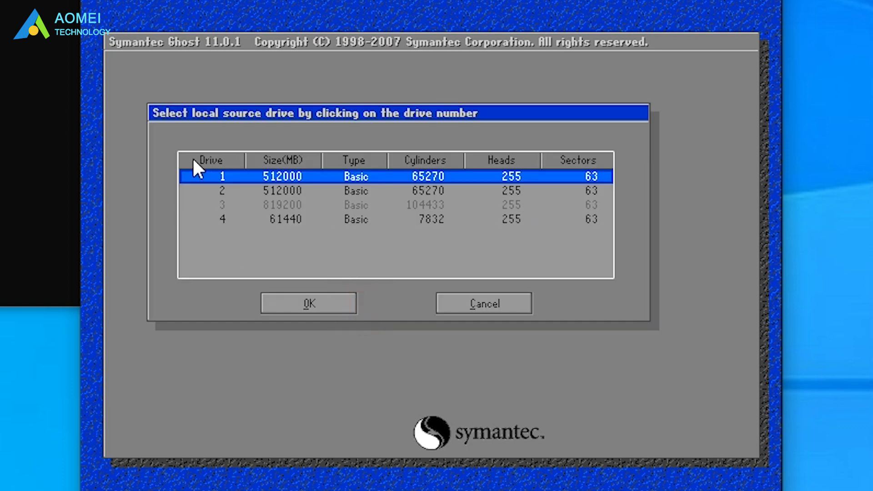
Choose drive 1 as the source and select its partitions 1, 2 and 3.
{"action": "left_click", "coordinate": [321, 302]}
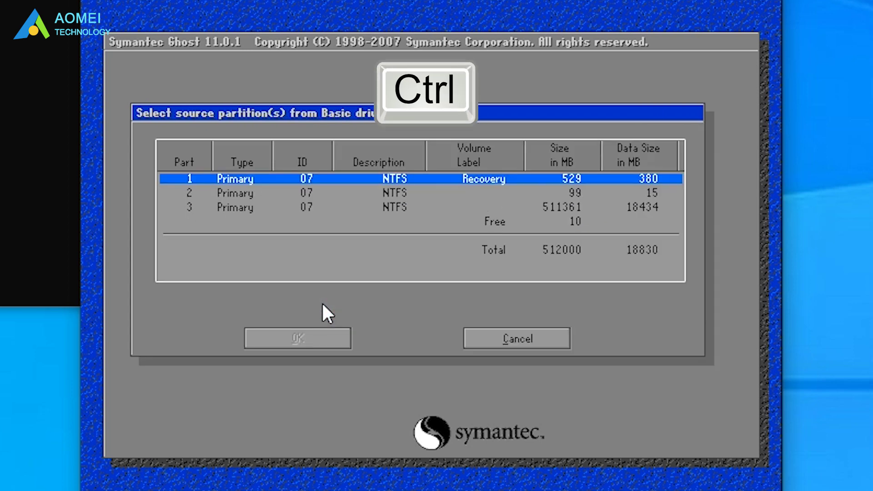
{"action": "left_click", "coordinate": [295, 207], "text": "ctrl"}
{"action": "left_click", "coordinate": [289, 178], "text": "ctrl"}
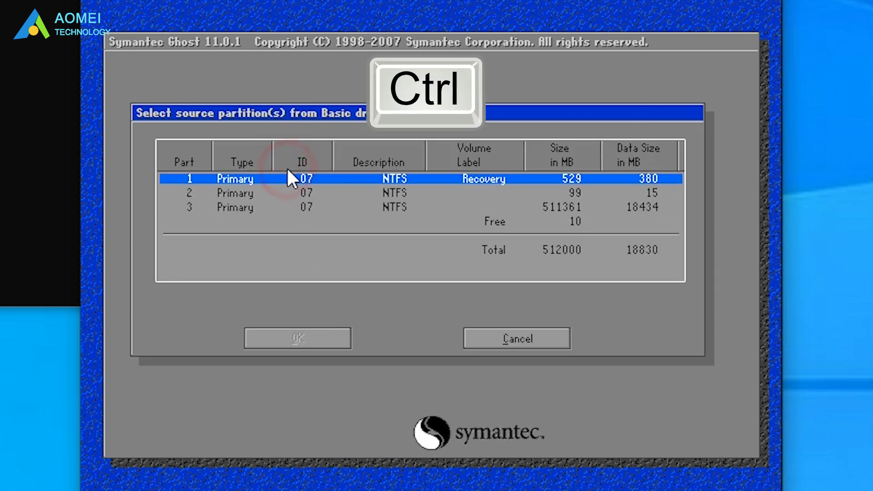
{"action": "left_click", "coordinate": [283, 177], "text": "ctrl"}
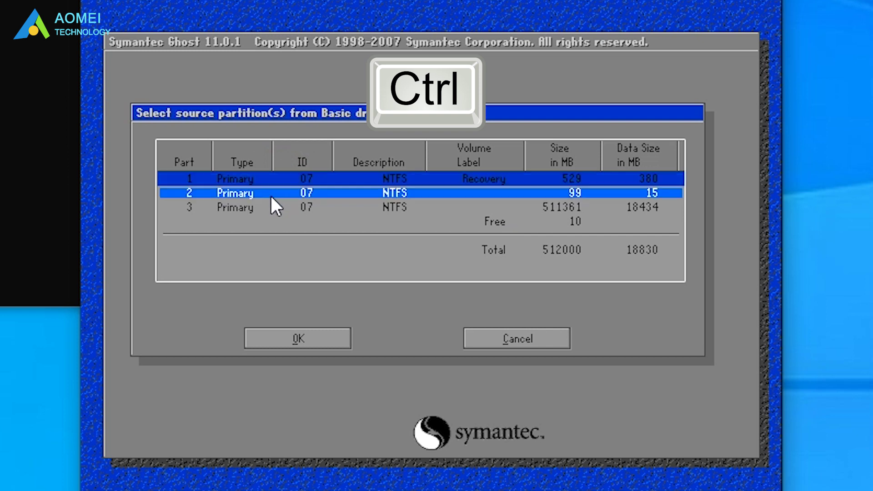
{"action": "left_click", "coordinate": [271, 196], "text": "ctrl"}
{"action": "left_click", "coordinate": [269, 212], "text": "ctrl"}
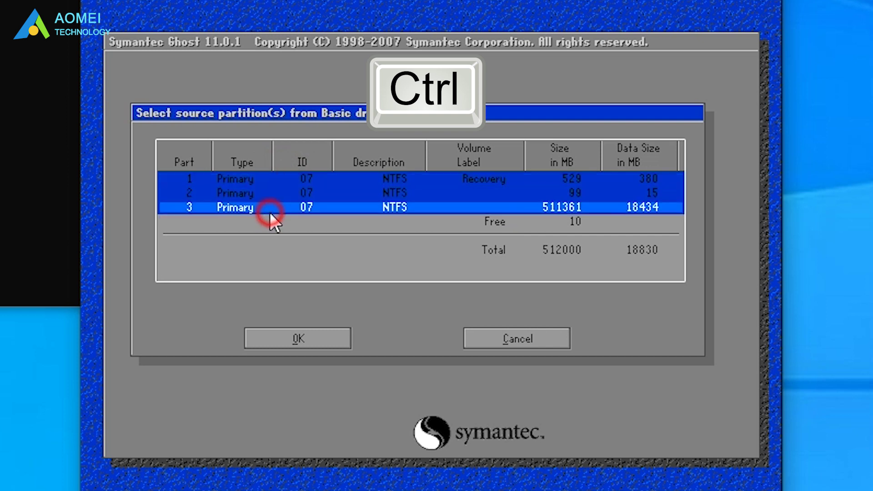
{"action": "left_click", "coordinate": [305, 342]}
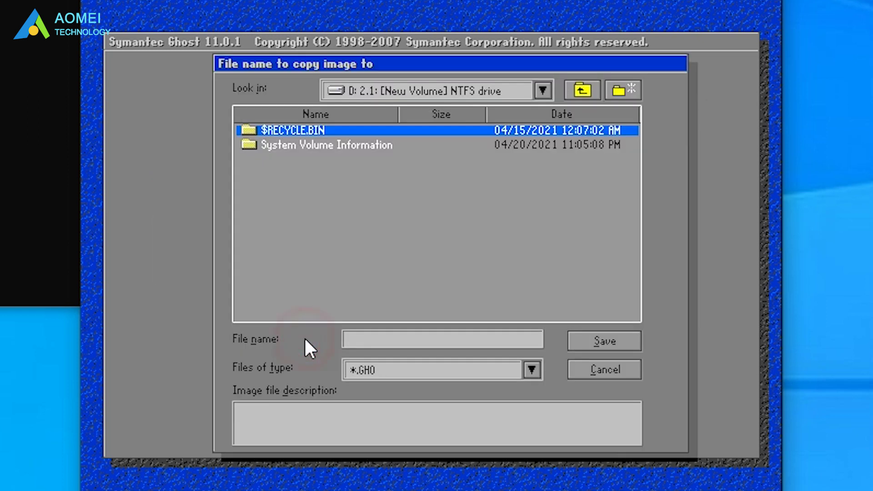
Save the image as win10ghost on drive D:.
{"action": "left_click", "coordinate": [544, 90]}
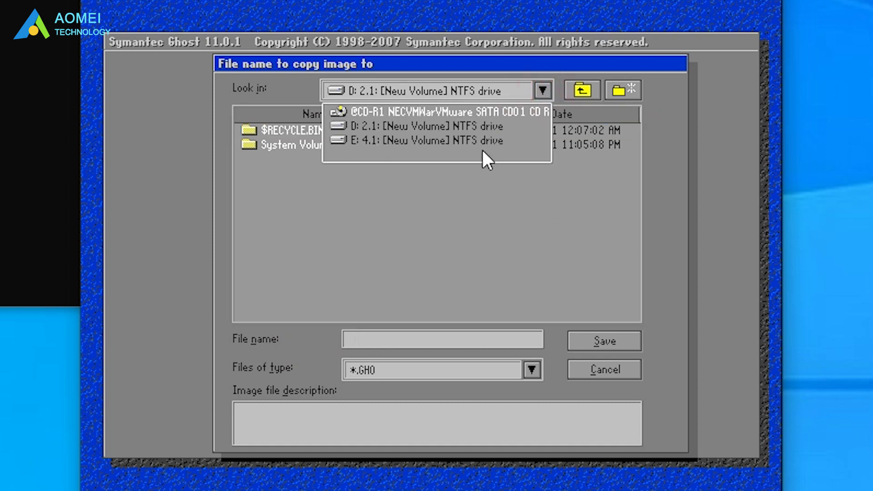
{"action": "left_click", "coordinate": [542, 90]}
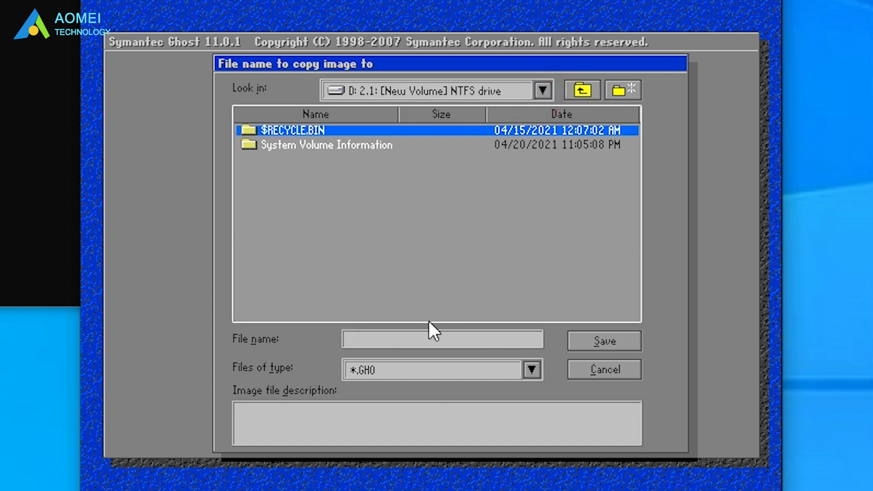
{"action": "left_click", "coordinate": [420, 339]}
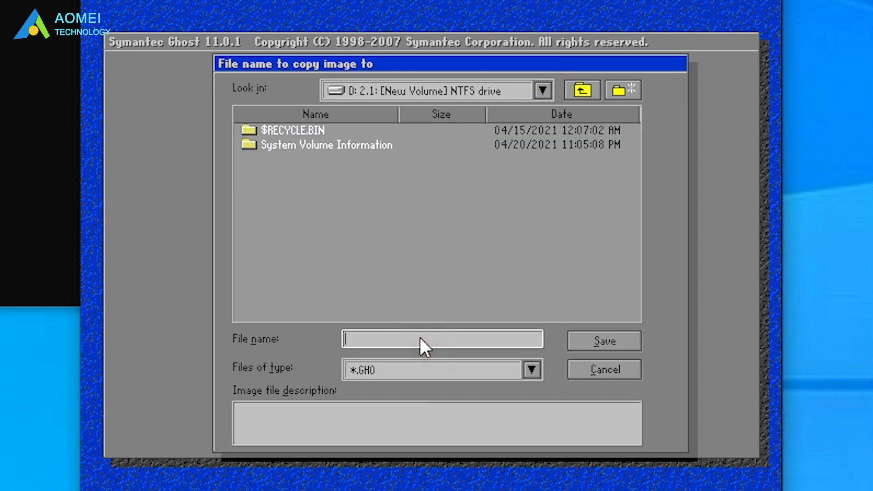
{"action": "type", "text": "win10ghost"}
{"action": "left_click", "coordinate": [604, 348]}
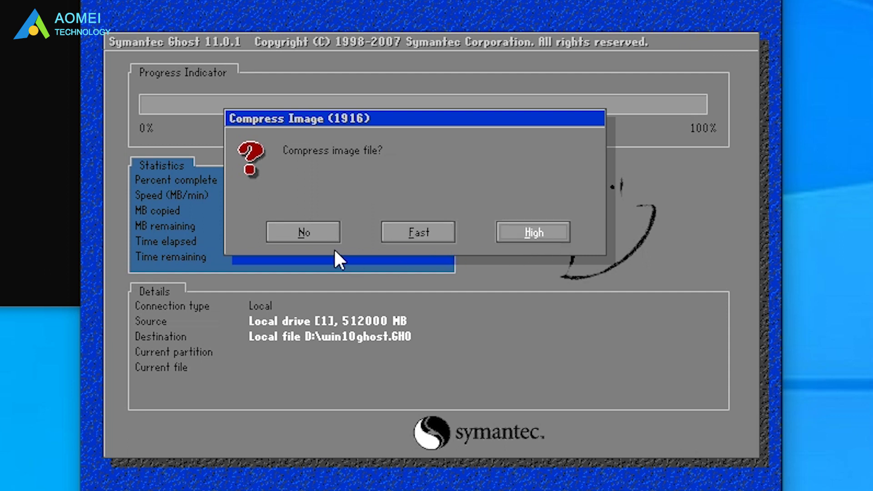
Create the win10ghost image with no compression, then quit Ghost once it completes.
{"action": "left_click", "coordinate": [316, 234]}
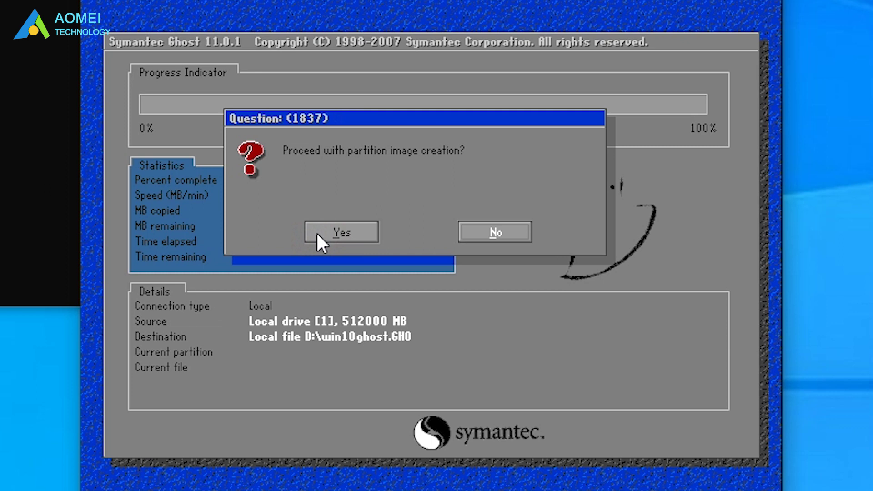
{"action": "left_click", "coordinate": [325, 235]}
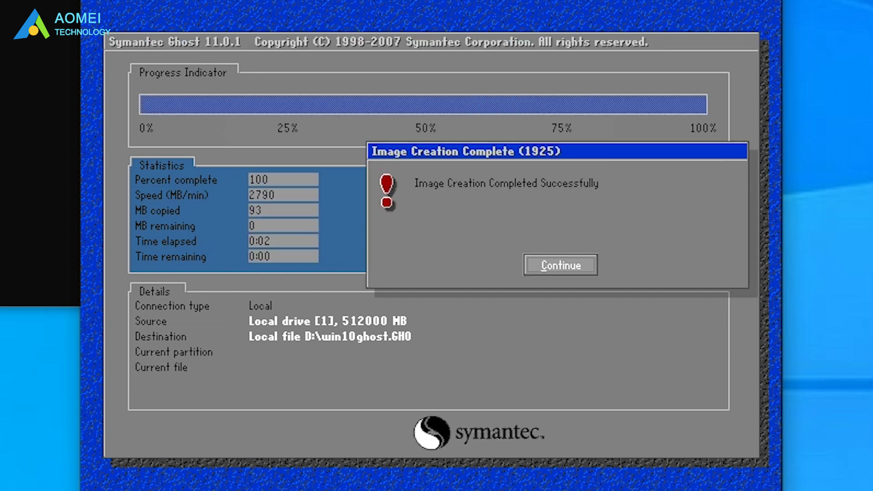
{"action": "left_click", "coordinate": [569, 263]}
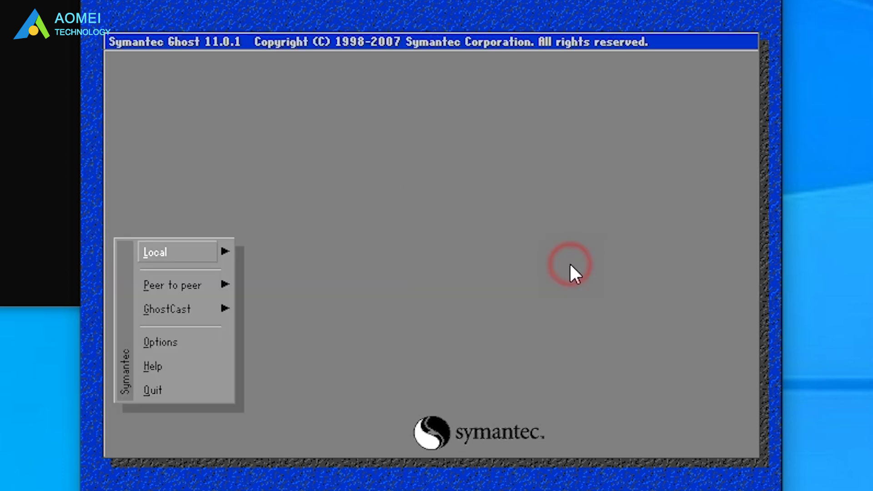
{"action": "left_click", "coordinate": [156, 389]}
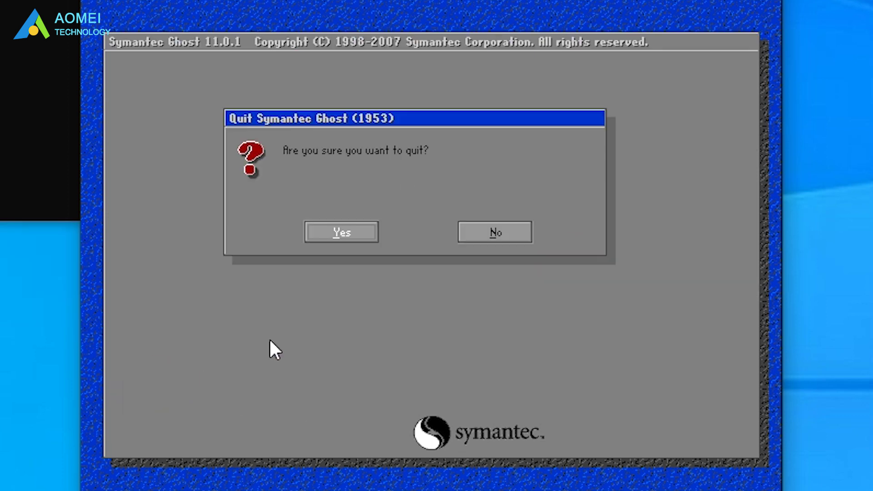
{"action": "left_click", "coordinate": [341, 231]}
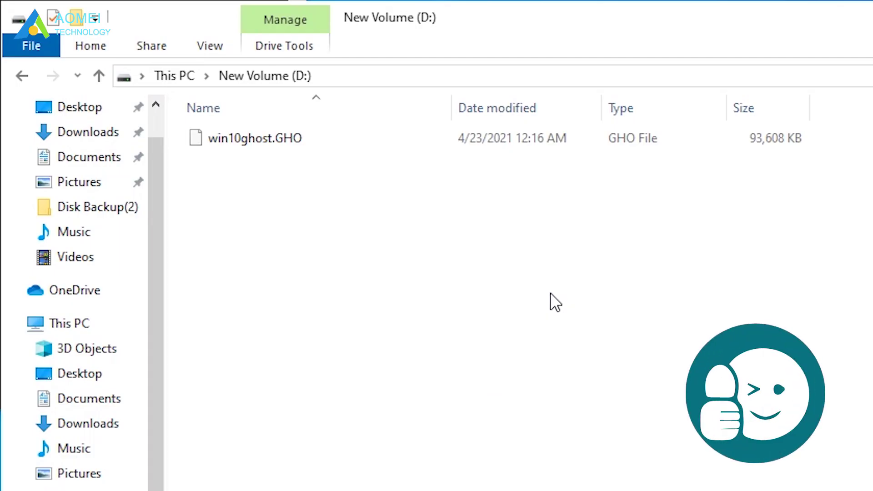
Select win10ghost.GHO (93,608 KB) on New Volume (D:) to confirm it exists.
{"action": "left_click", "coordinate": [254, 138]}
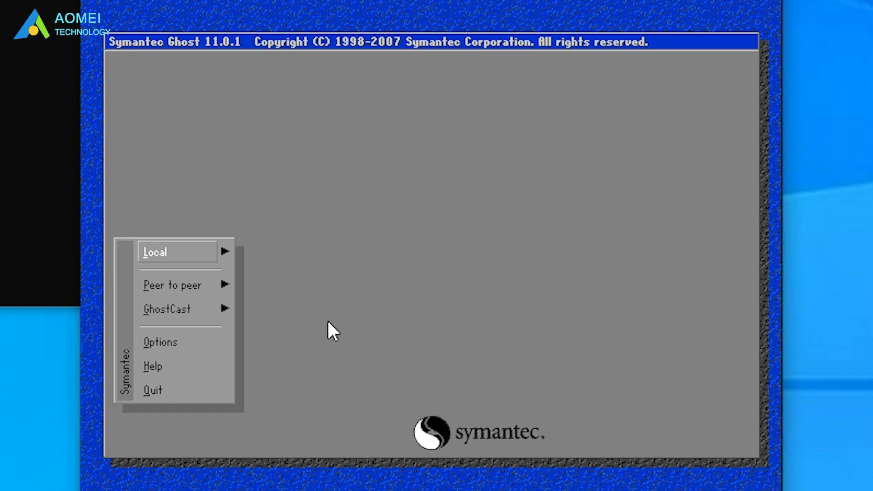
Start a Local > Partition > From Image restore and open D:\win10ghost.GHO.
{"action": "left_click", "coordinate": [170, 253]}
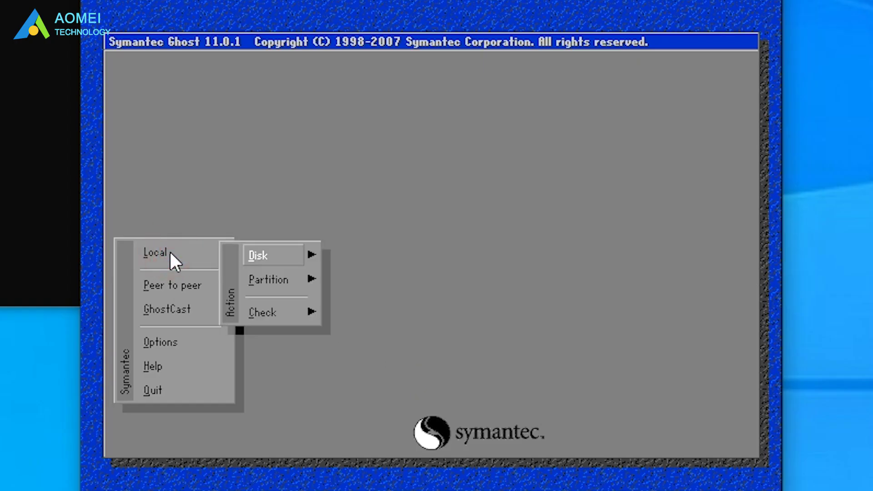
{"action": "left_click", "coordinate": [270, 280]}
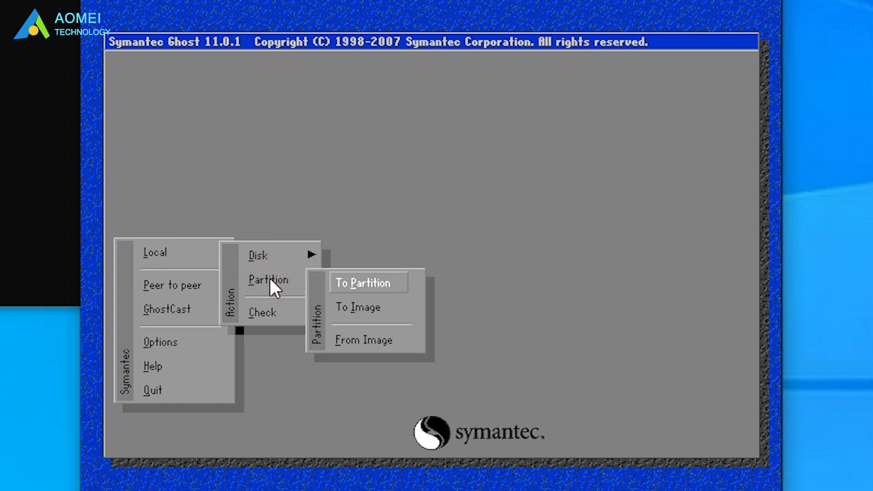
{"action": "left_click", "coordinate": [382, 351]}
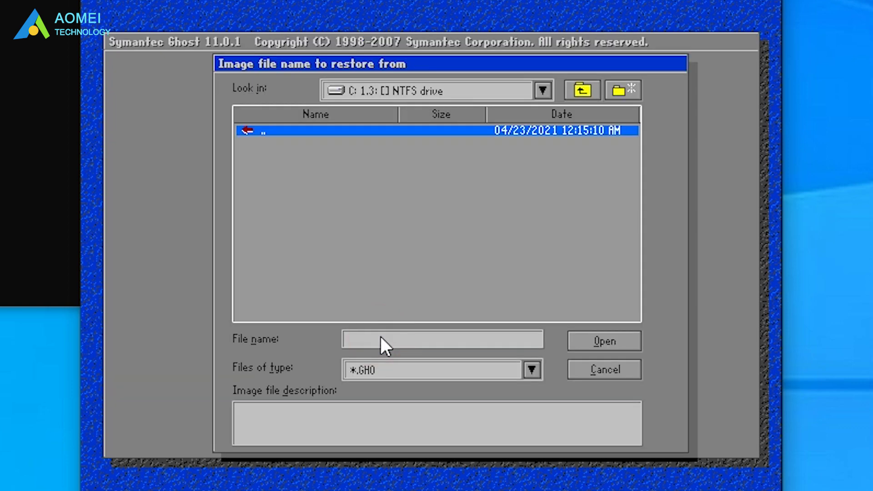
{"action": "left_click", "coordinate": [544, 90]}
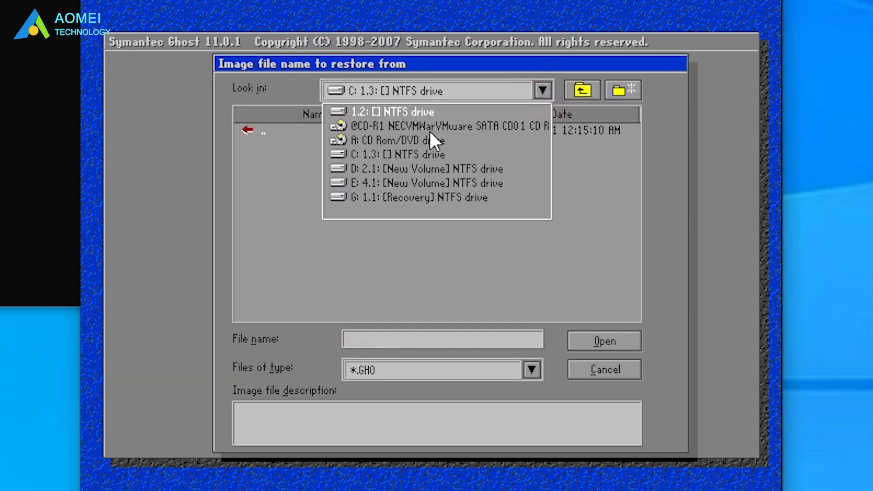
{"action": "left_click", "coordinate": [367, 169]}
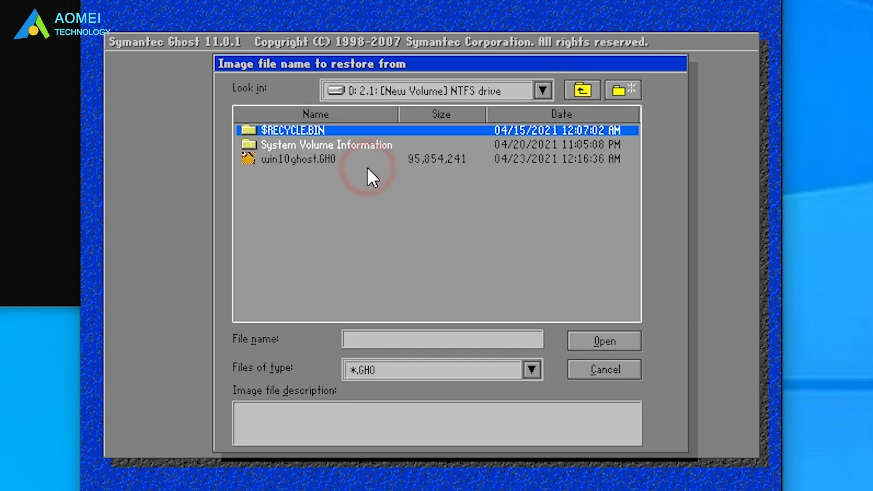
{"action": "double_click", "coordinate": [288, 158]}
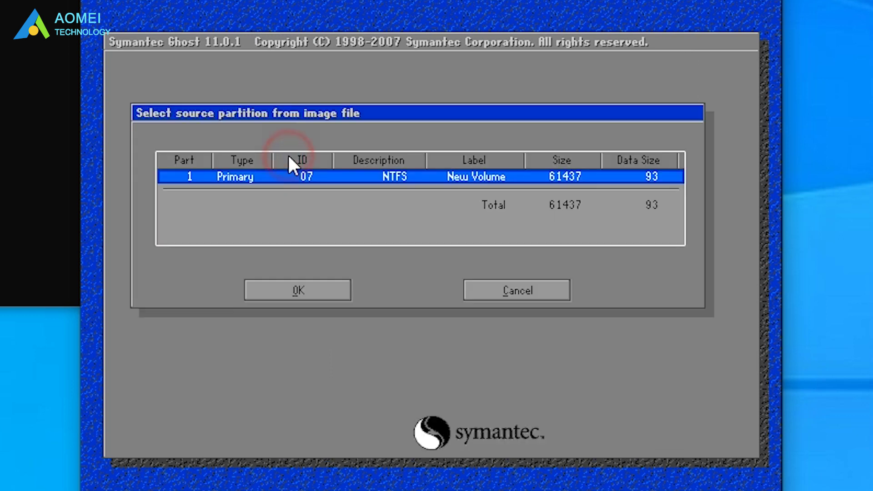
Restore the image's partition onto drive 3 (819200 MB) and confirm proceeding.
{"action": "left_click", "coordinate": [328, 292]}
{"action": "left_click", "coordinate": [316, 239]}
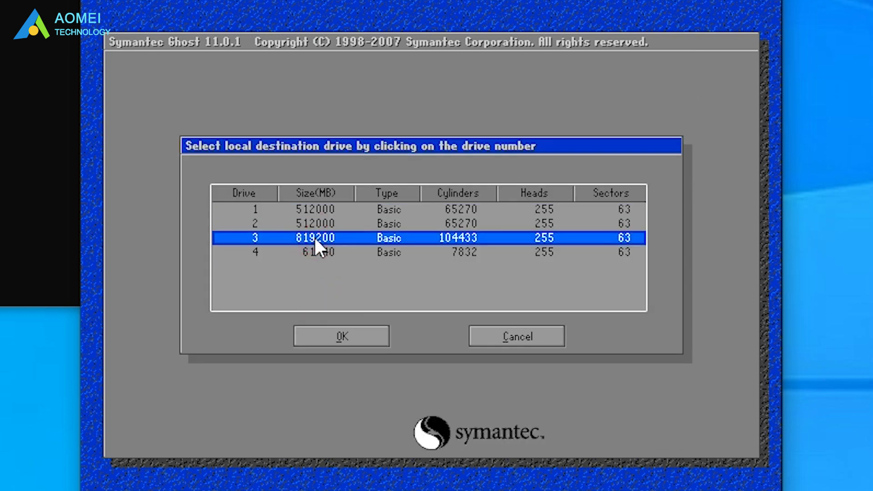
{"action": "left_click", "coordinate": [337, 336]}
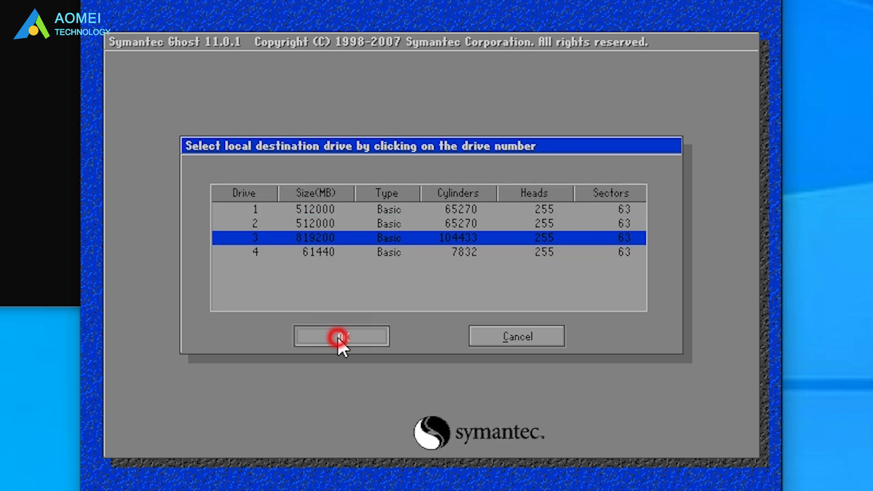
{"action": "left_click", "coordinate": [318, 287]}
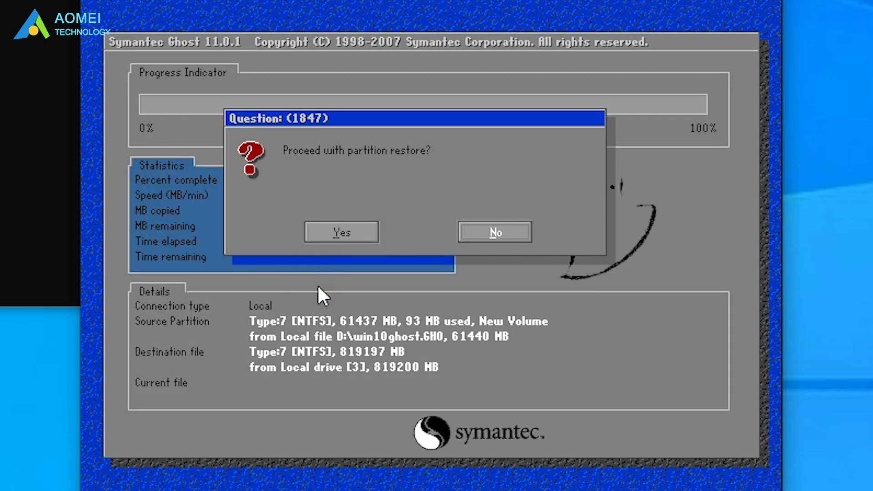
{"action": "left_click", "coordinate": [337, 236]}
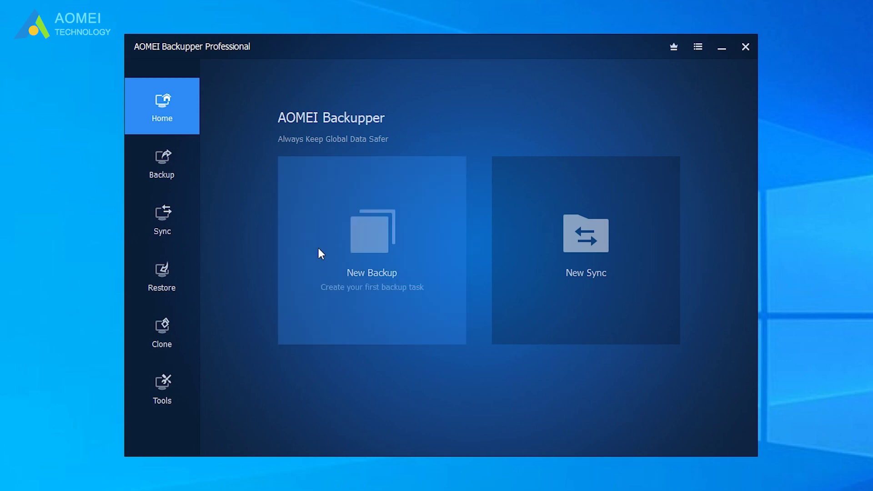
Run a System Backup of the Windows partitions to E:\ and finish once complete.
{"action": "left_click", "coordinate": [185, 174]}
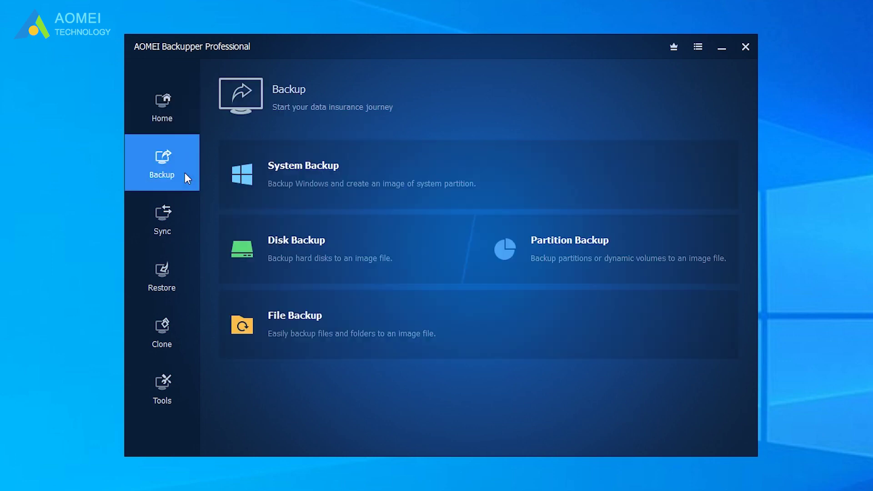
{"action": "left_click", "coordinate": [250, 185]}
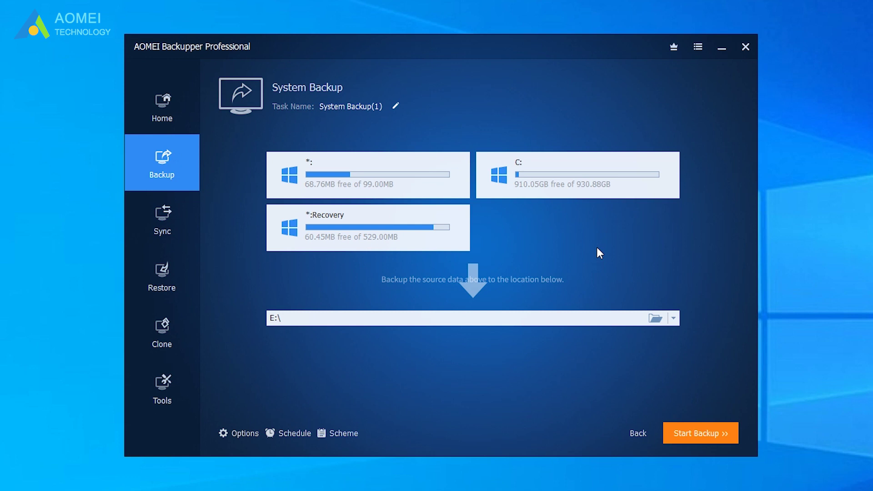
{"action": "left_click", "coordinate": [655, 318]}
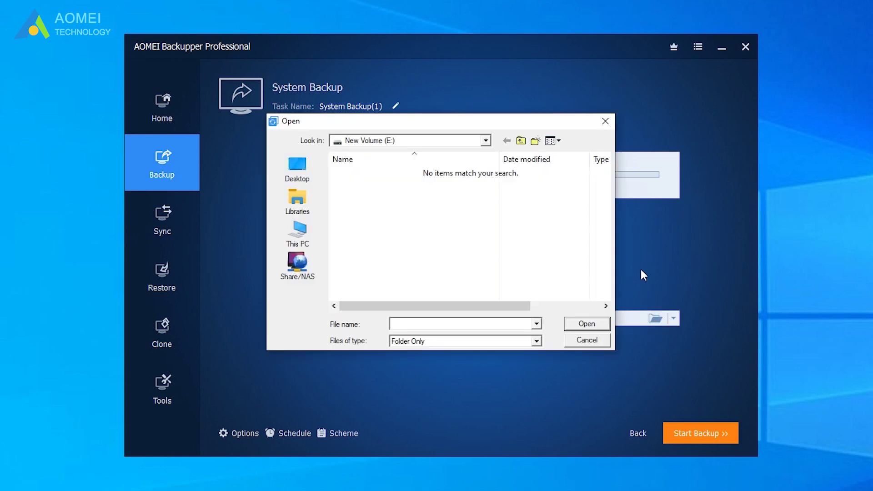
{"action": "left_click", "coordinate": [605, 121]}
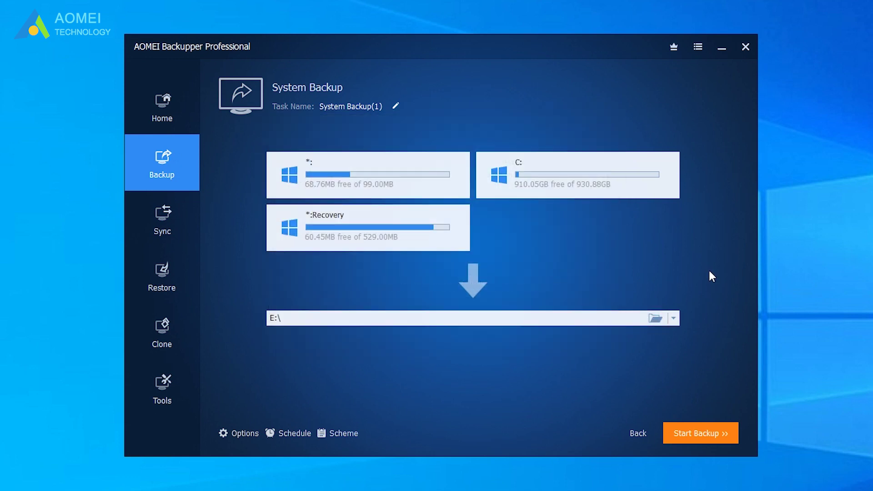
{"action": "left_click", "coordinate": [692, 430]}
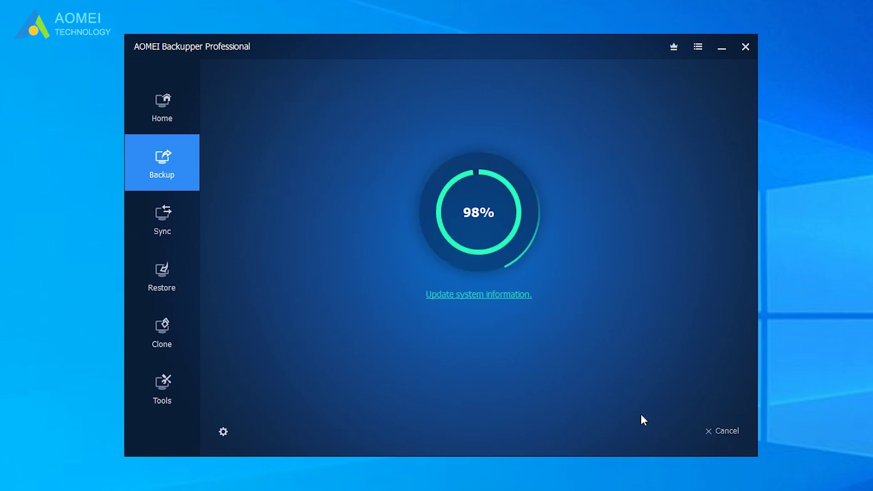
{"action": "left_click", "coordinate": [468, 346]}
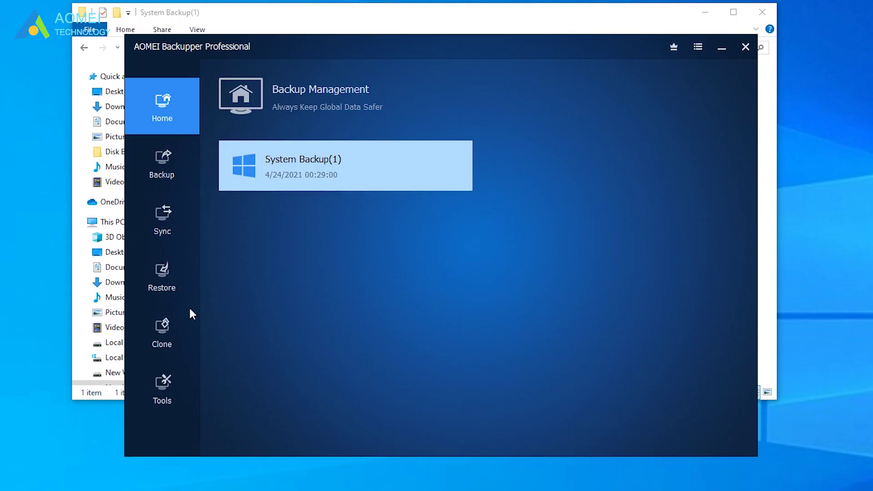
Choose Restore > Select Task, pick System Backup(1), and continue to Image Information.
{"action": "left_click", "coordinate": [176, 287]}
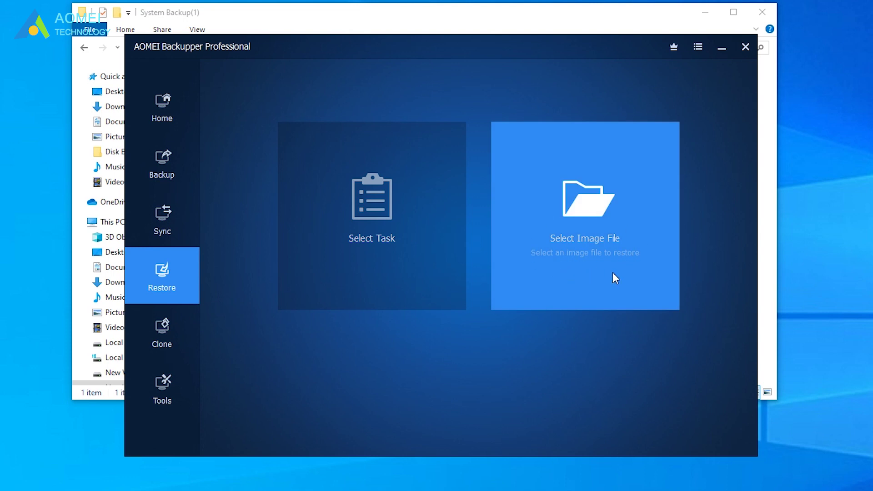
{"action": "left_click", "coordinate": [442, 283]}
{"action": "left_click", "coordinate": [421, 177]}
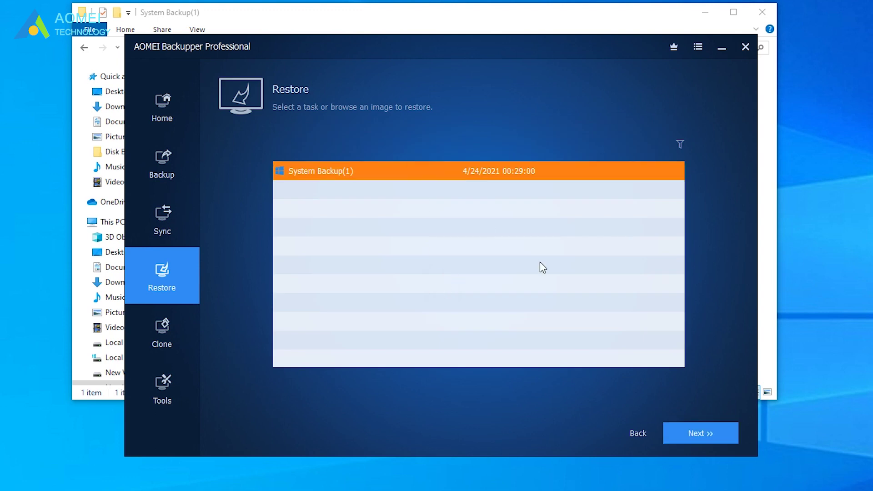
{"action": "left_click", "coordinate": [691, 434]}
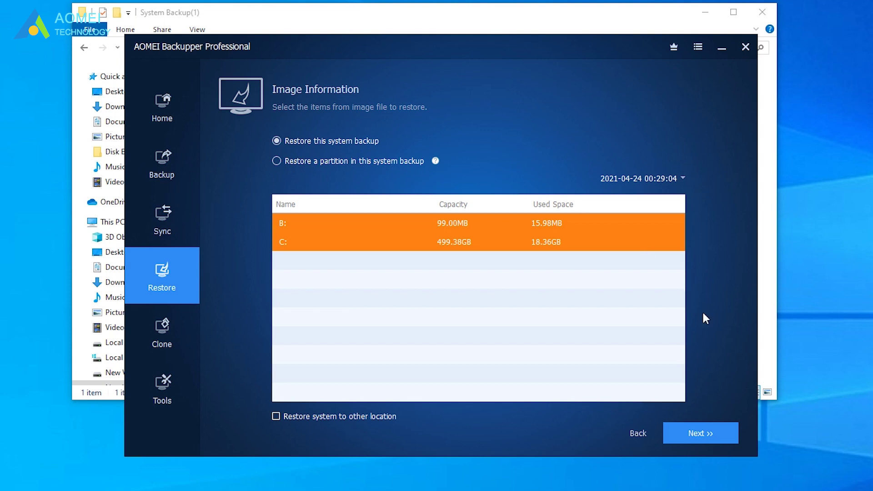
Enable Universal Restore on the Operation Summary and start restoring System Backup(1).
{"action": "left_click", "coordinate": [710, 435]}
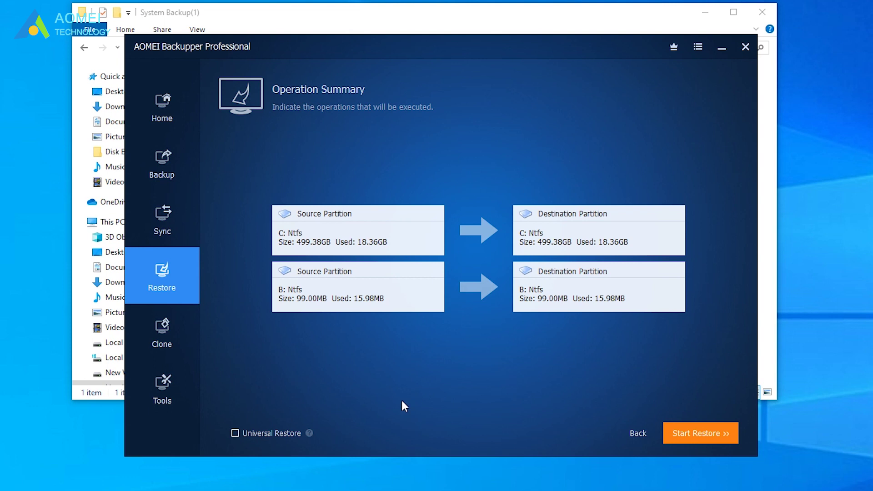
{"action": "mouse_move", "coordinate": [309, 435]}
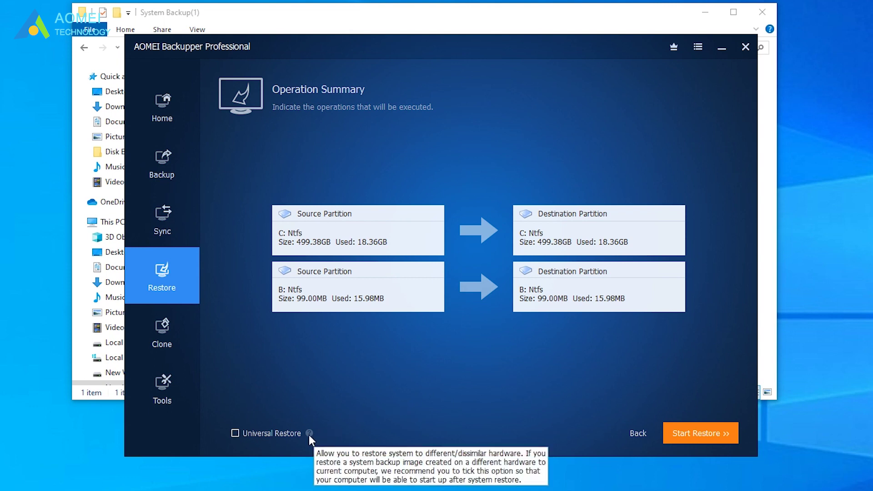
{"action": "left_click", "coordinate": [255, 433]}
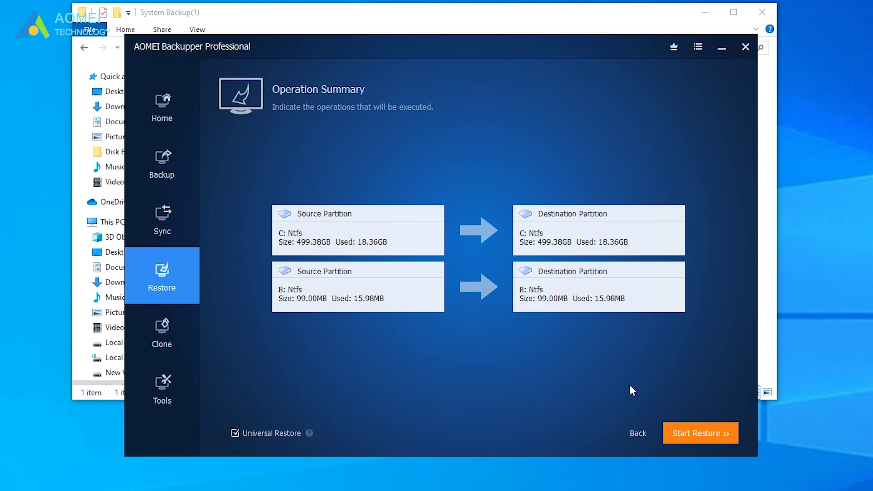
{"action": "left_click", "coordinate": [697, 433]}
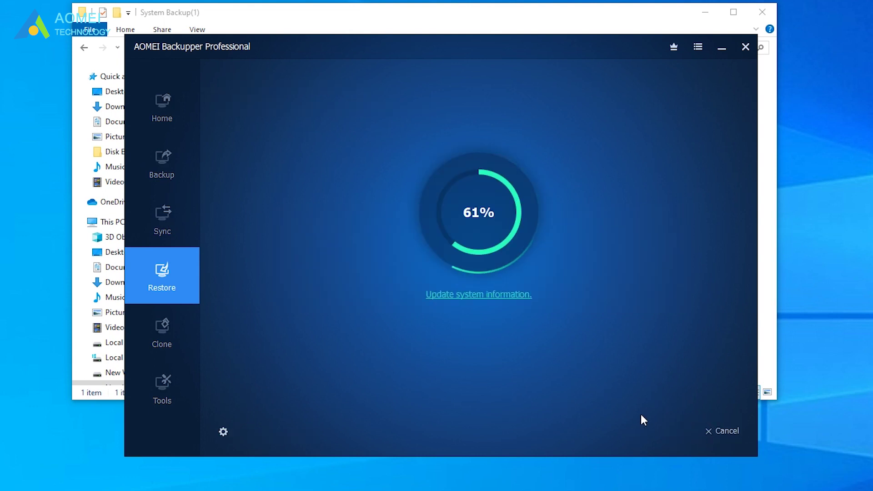